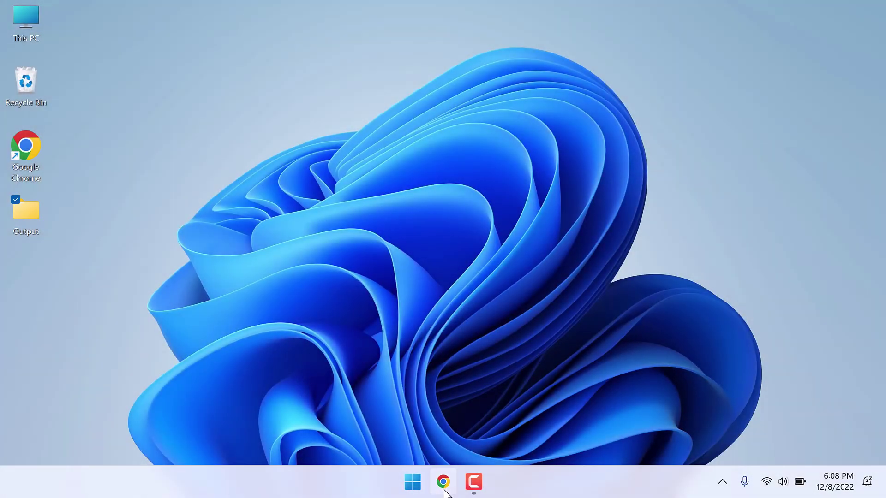
# Launch Chrome, search 'hey lets learn something', and open the Hey Lets Learn Something site
pyautogui.click(444, 488)
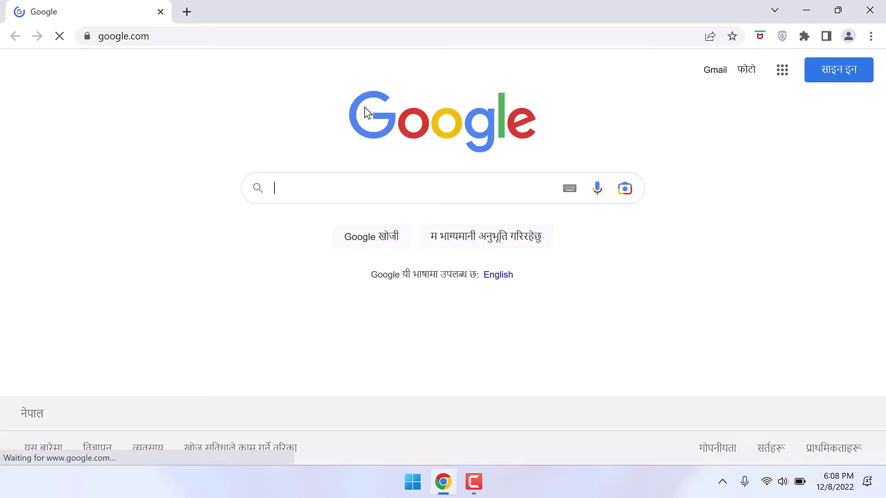
pyautogui.write('hey lets')
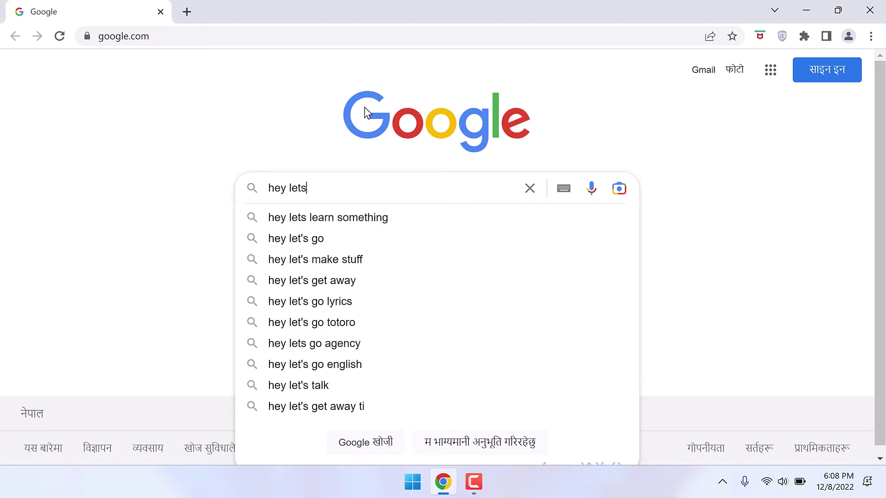
pyautogui.press('Down')
pyautogui.press('Return')
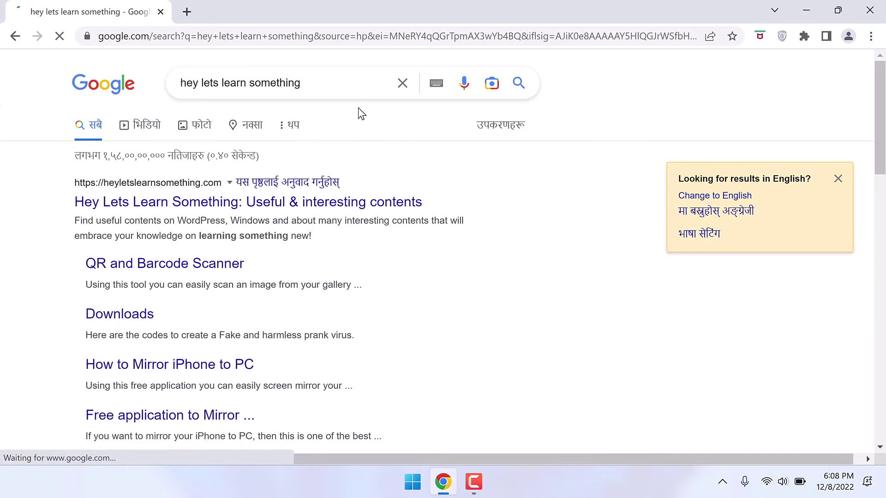
pyautogui.click(276, 211)
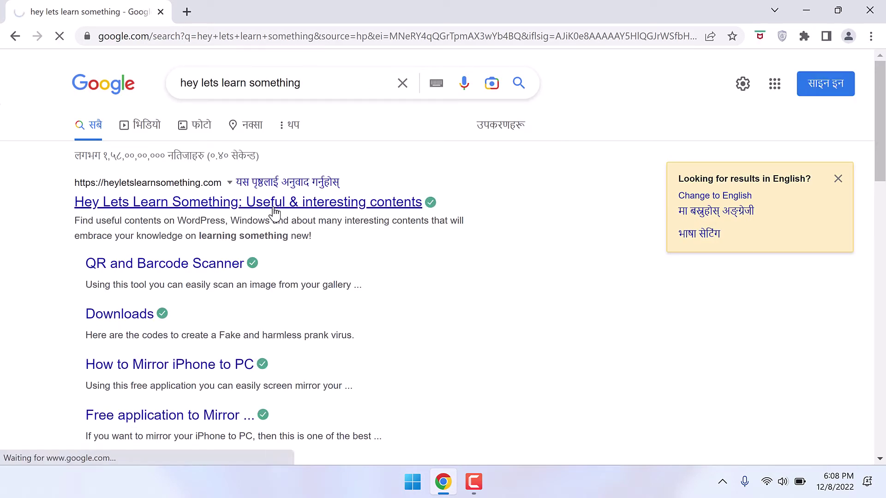
# Load letslearnwordpress.com in a second tab and return to it after checking the first tab
pyautogui.click(187, 11)
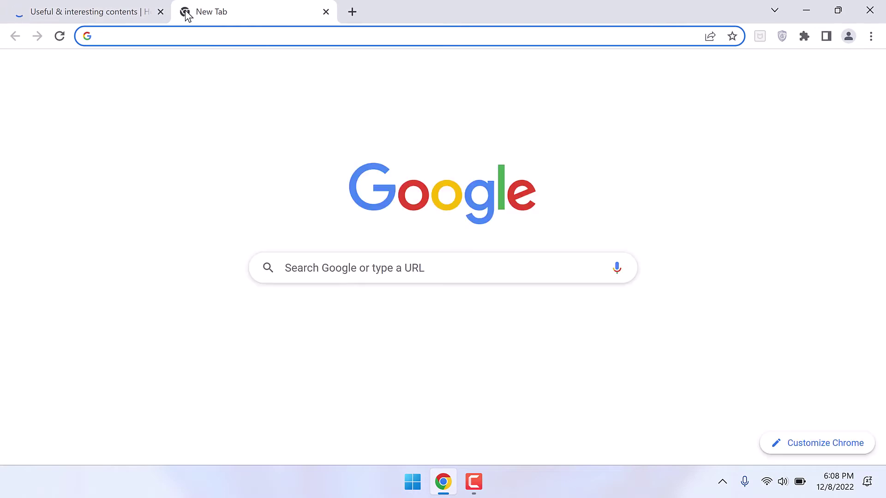
pyautogui.write('letslearnwordpress')
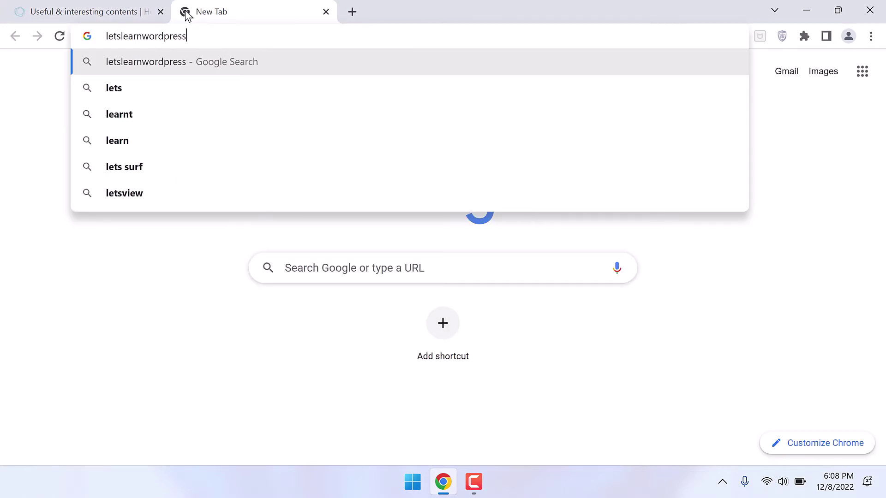
pyautogui.write('.com')
pyautogui.press('Return')
pyautogui.click(109, 5)
pyautogui.click(257, 5)
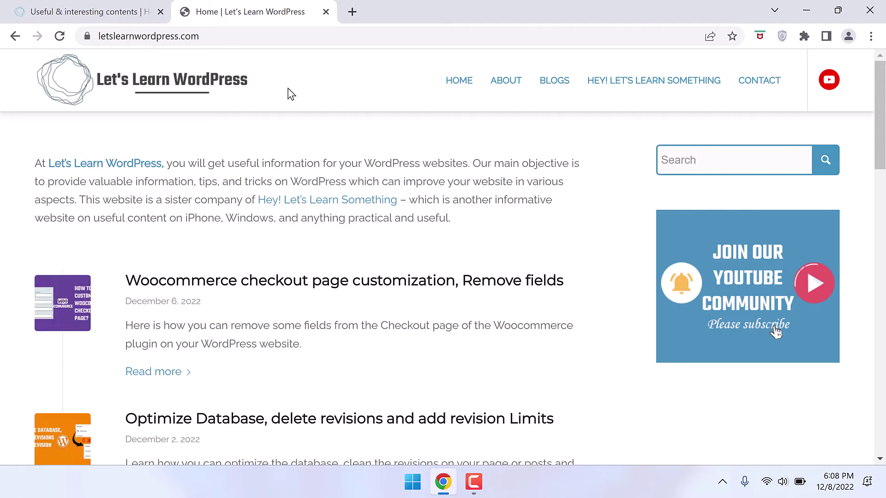
# From the history page (Ctrl+H), clear all-time browsing history, cookies and cached files
pyautogui.hotkey('ctrl', 'h')
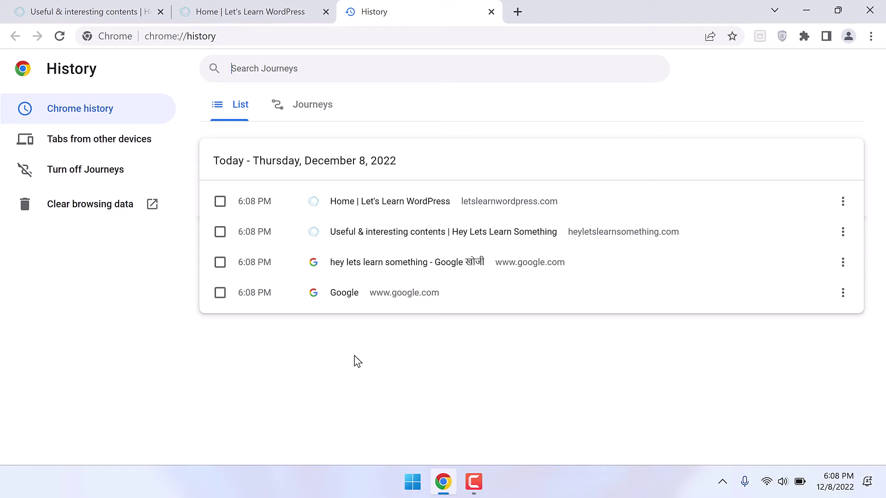
pyautogui.click(99, 212)
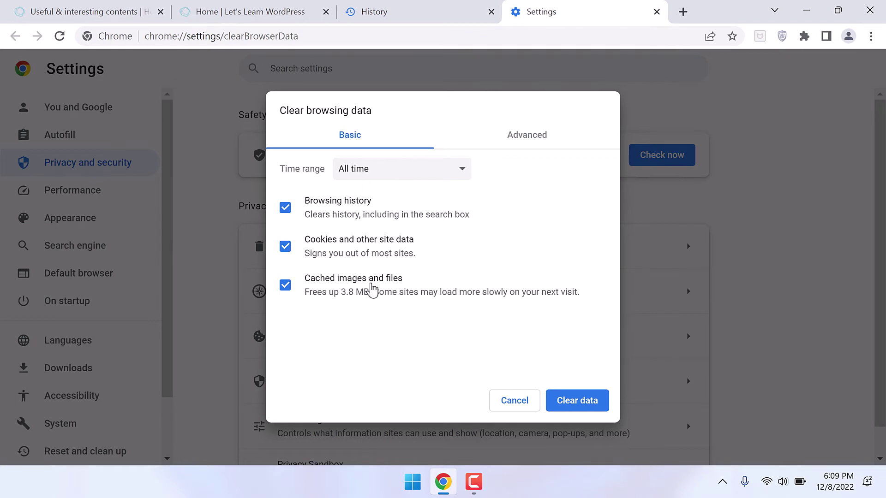
pyautogui.click(417, 6)
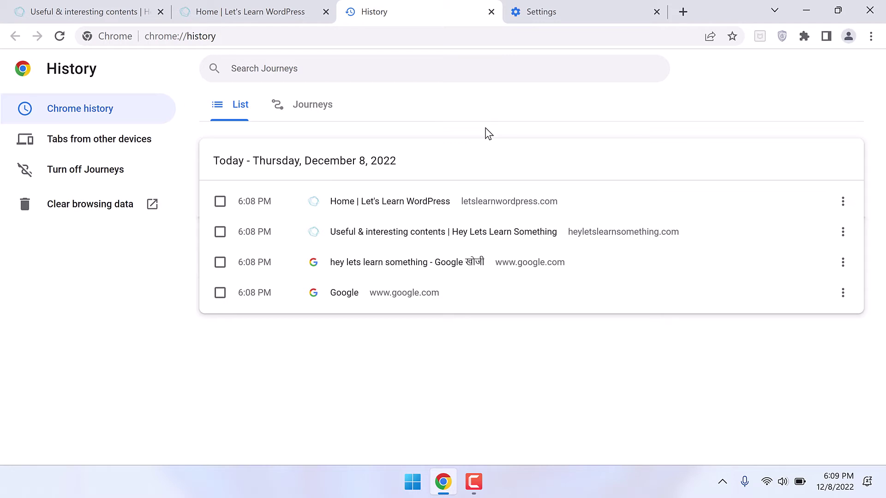
pyautogui.click(551, 11)
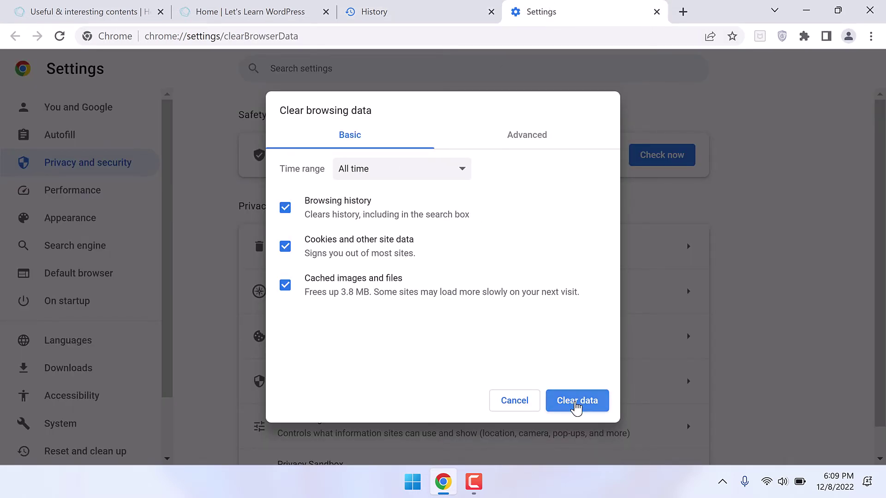
pyautogui.click(575, 405)
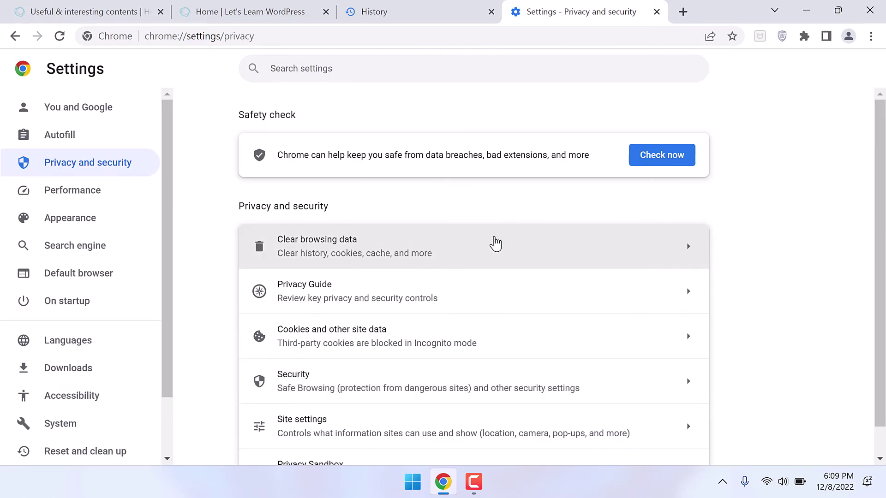
# Close the three open tabs and clear browsing data again via Settings > Privacy and security
pyautogui.click(160, 11)
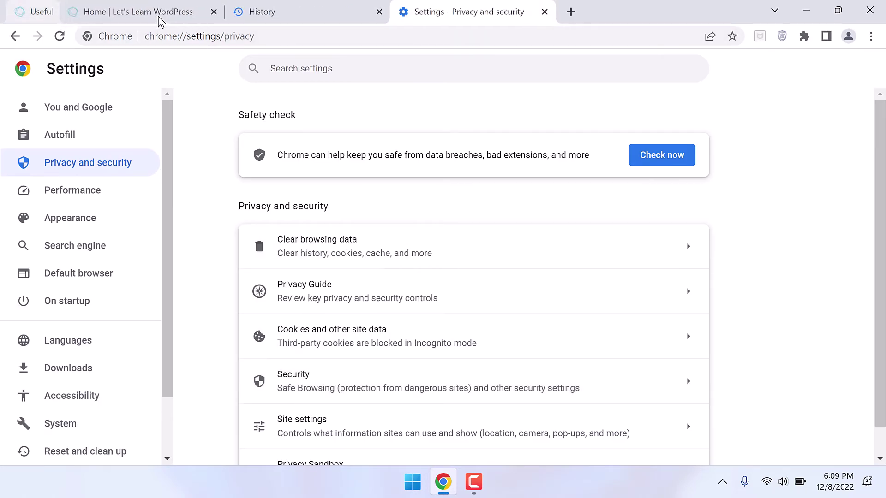
pyautogui.click(161, 11)
pyautogui.click(161, 11)
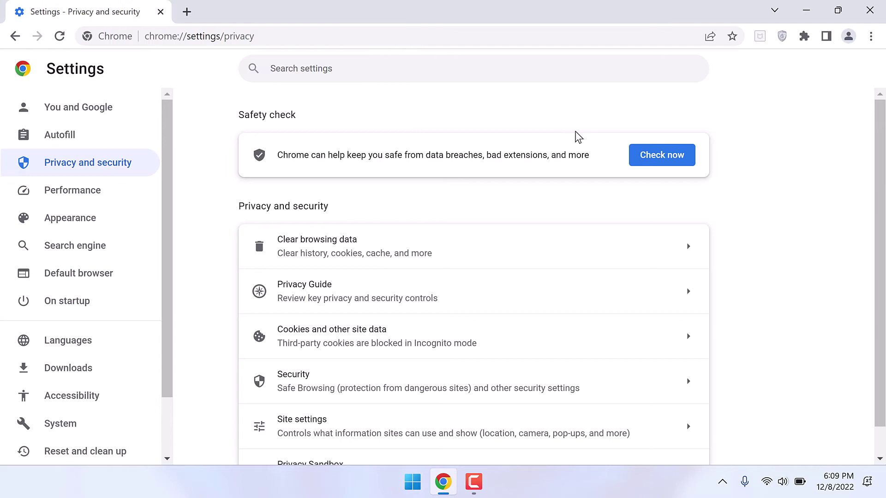
pyautogui.click(871, 36)
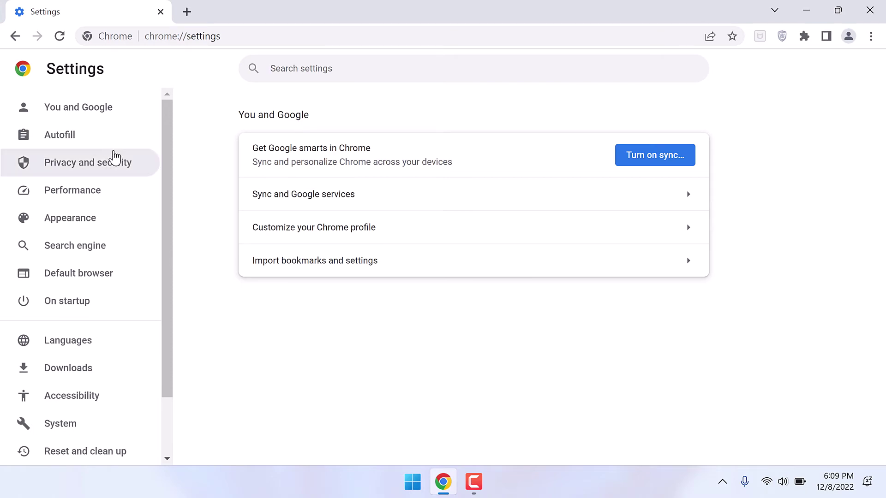
pyautogui.click(109, 161)
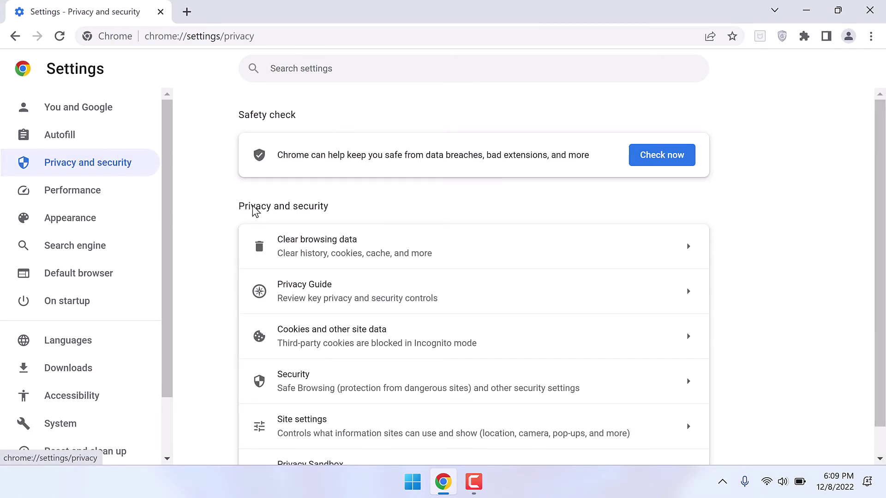
pyautogui.click(328, 248)
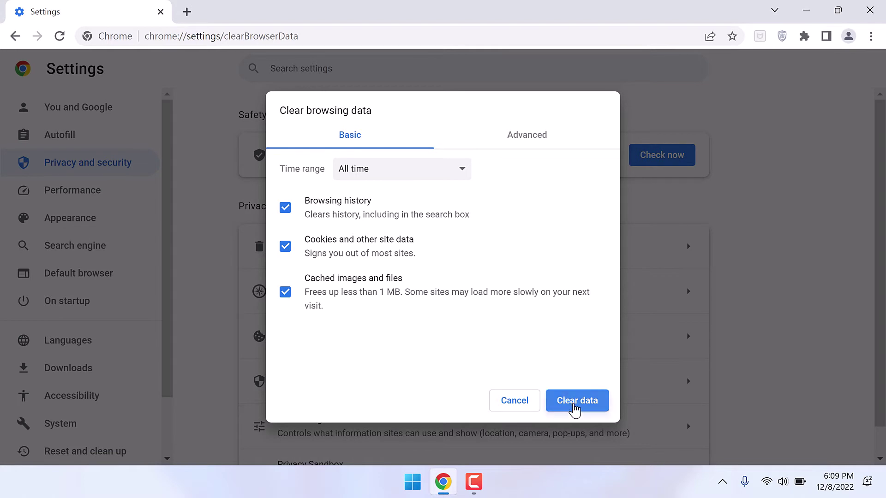
pyautogui.click(575, 409)
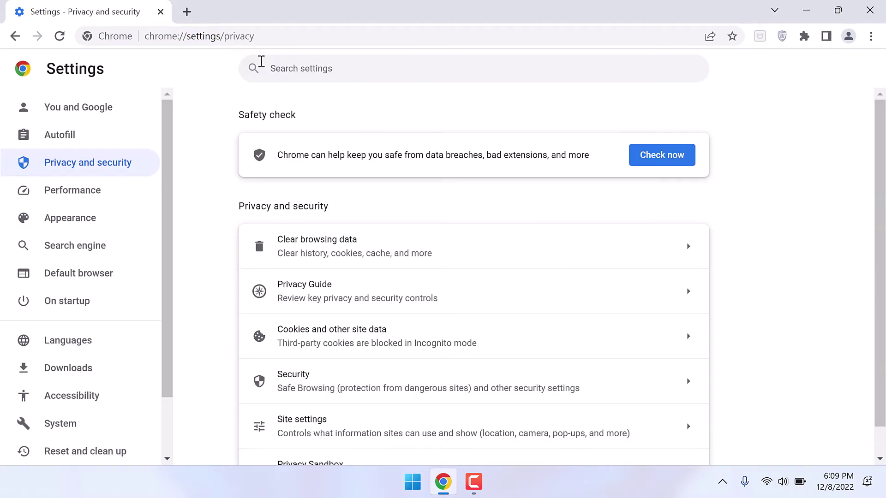
# Confirm the history page shows no entries, then close the Chrome window
pyautogui.click(187, 12)
pyautogui.click(161, 12)
pyautogui.hotkey('ctrl', 'h')
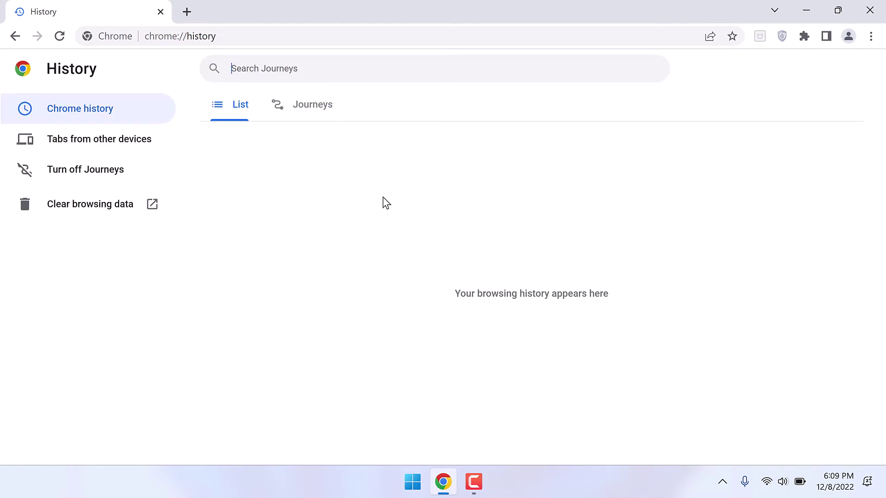
pyautogui.click(869, 10)
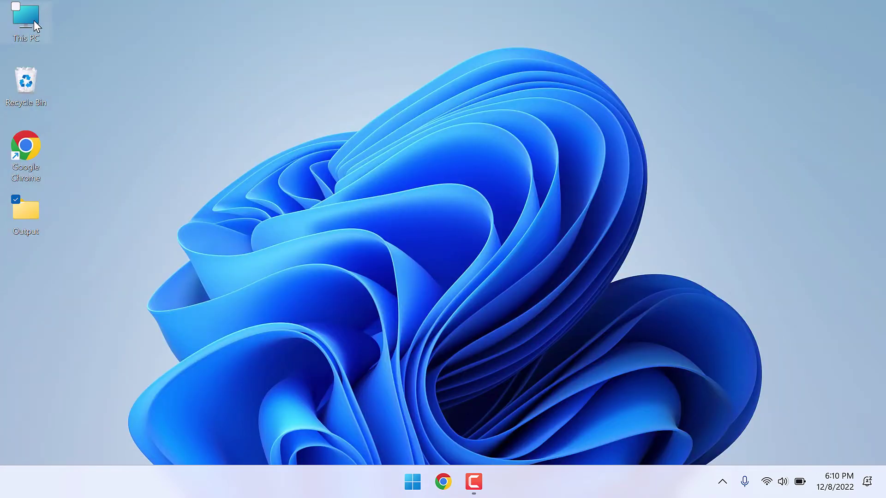
# In a maximised File Explorer, open OS (C:) > Users > your profile folder and bring up View > Show
pyautogui.doubleClick(34, 21)
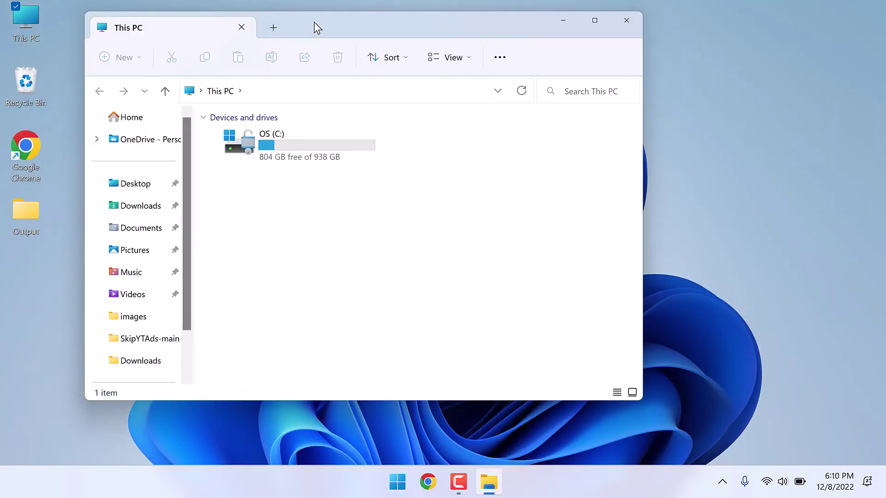
pyautogui.doubleClick(314, 22)
pyautogui.click(204, 137)
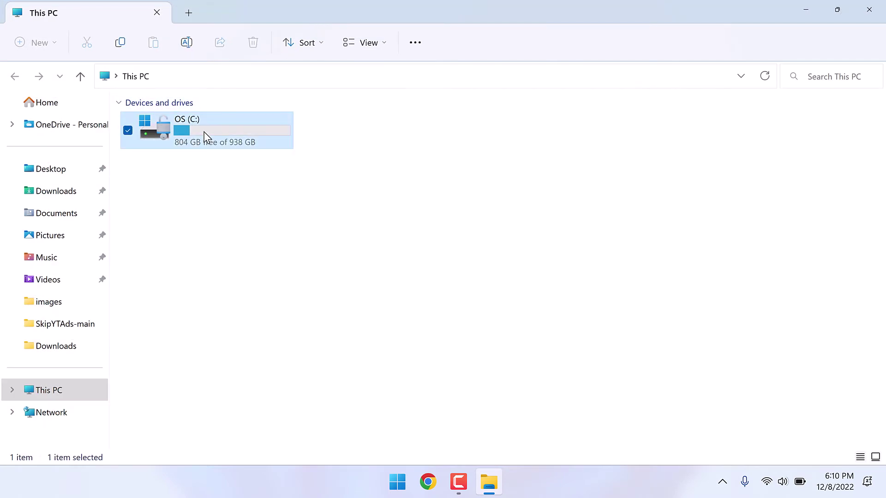
pyautogui.doubleClick(205, 137)
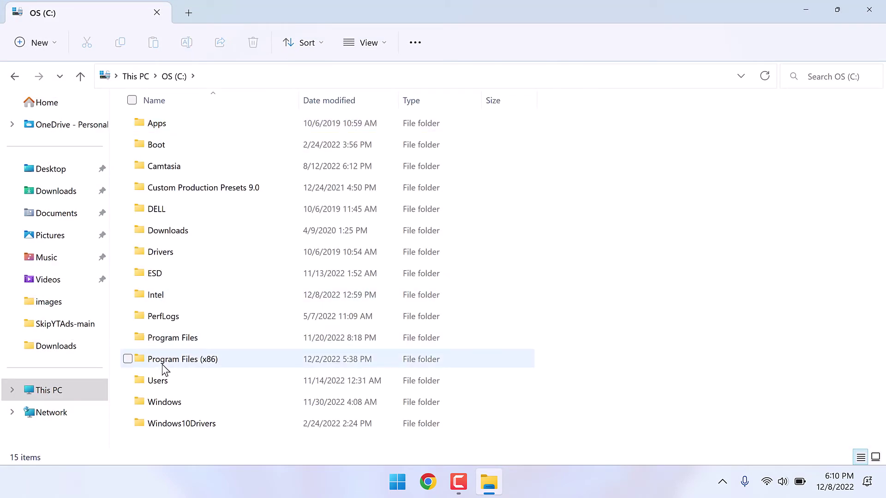
pyautogui.doubleClick(155, 379)
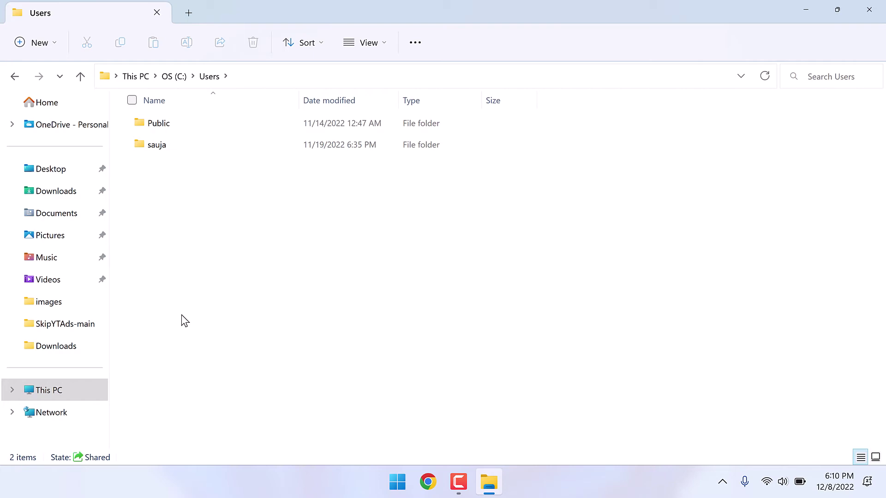
pyautogui.doubleClick(159, 151)
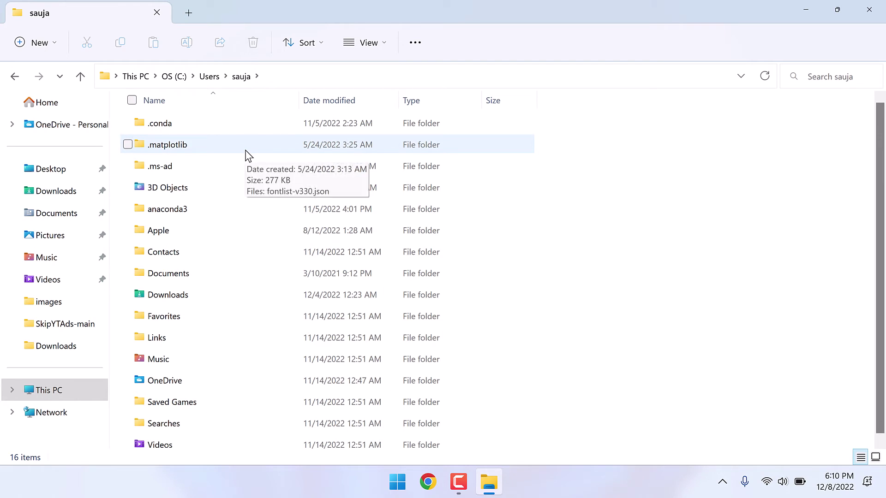
pyautogui.click(385, 47)
pyautogui.moveTo(404, 279)
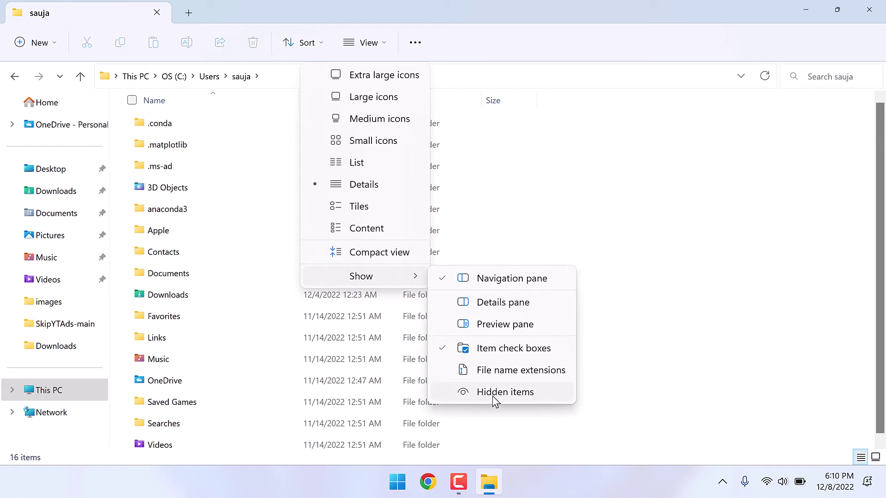
# Show hidden items and open AppData\Local\Google\Chrome\User Data\Default, scrolling to the History file
pyautogui.click(494, 393)
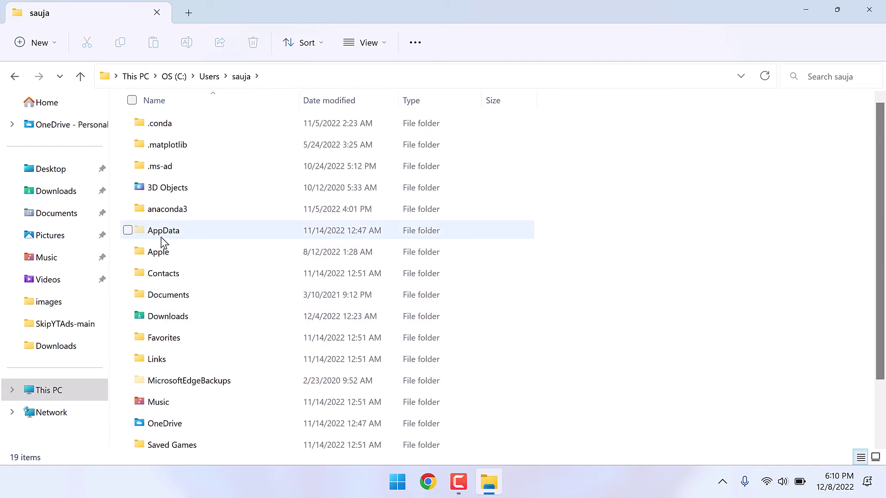
pyautogui.doubleClick(163, 241)
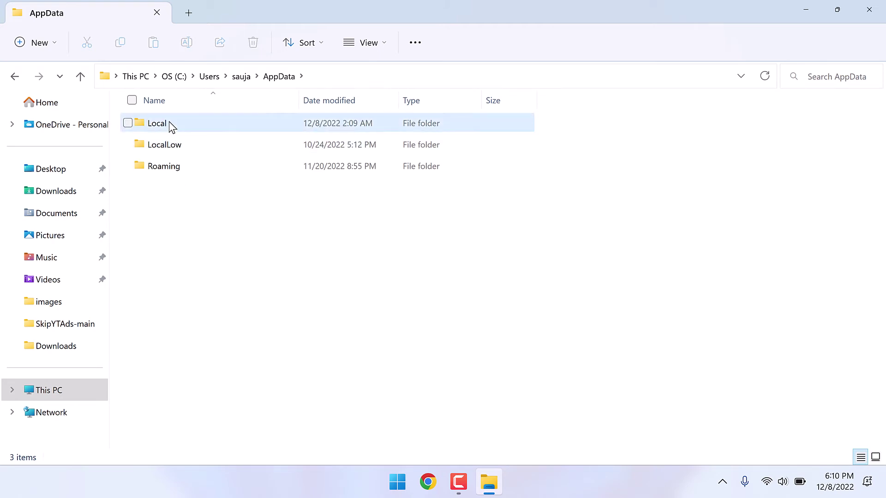
pyautogui.doubleClick(170, 123)
pyautogui.press('g')
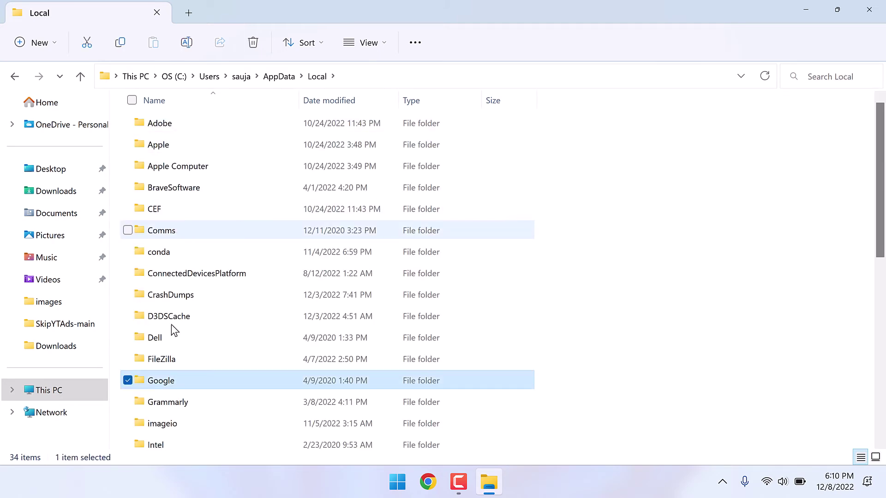
pyautogui.doubleClick(162, 384)
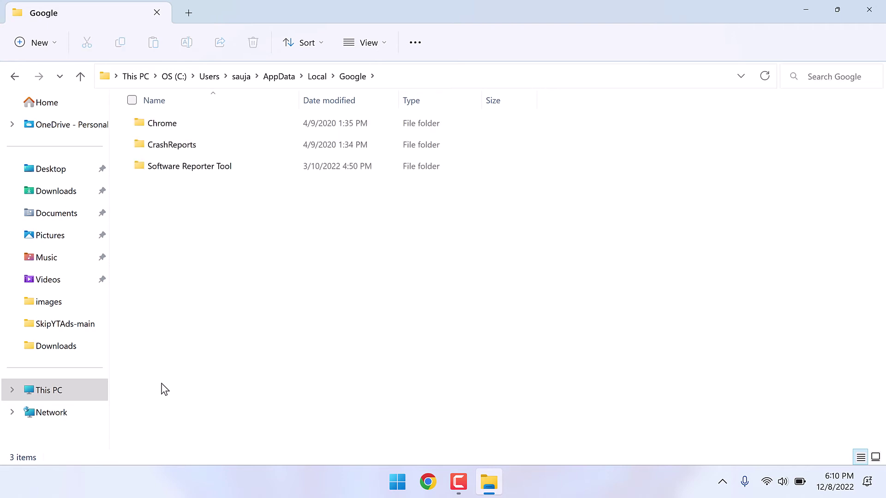
pyautogui.doubleClick(169, 128)
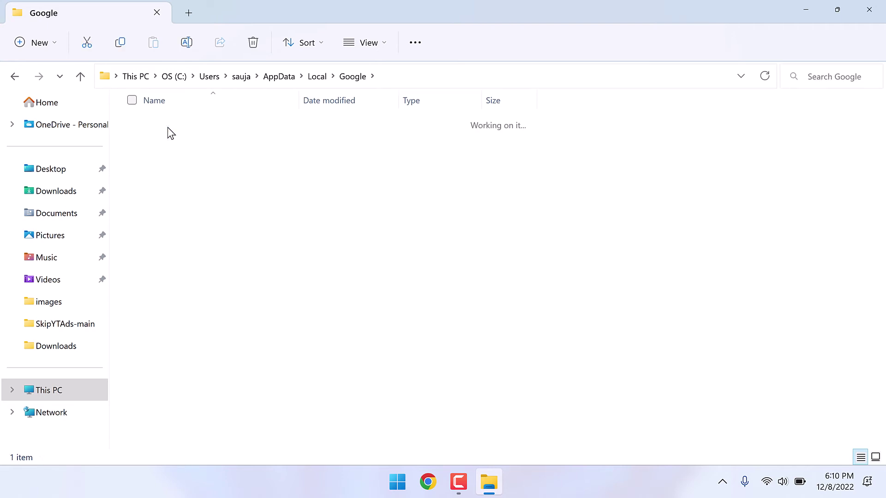
pyautogui.doubleClick(166, 126)
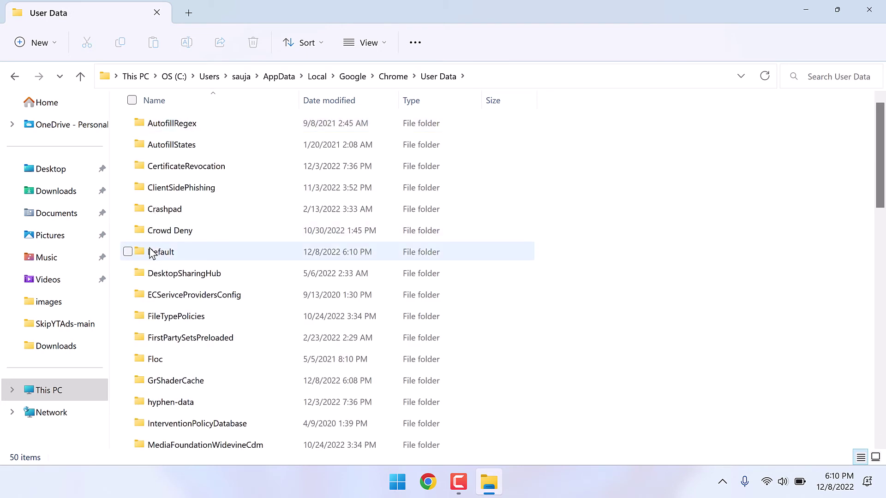
pyautogui.doubleClick(160, 252)
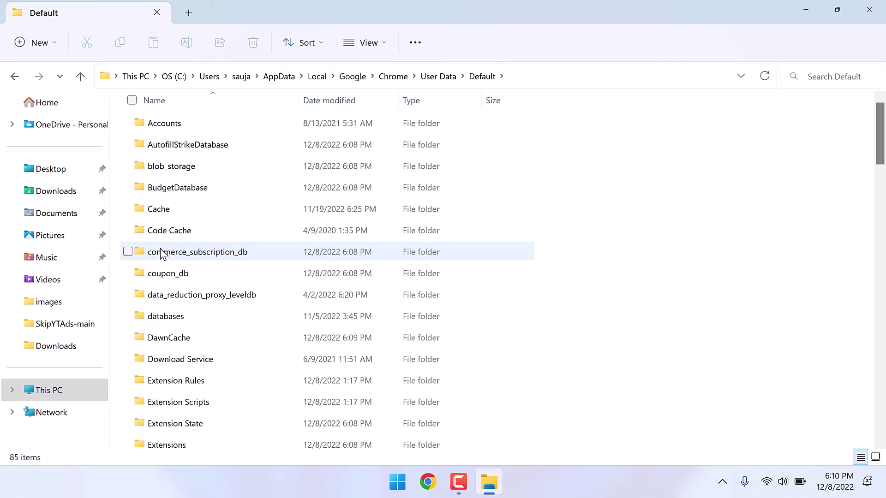
pyautogui.scroll(-20, 160, 249)
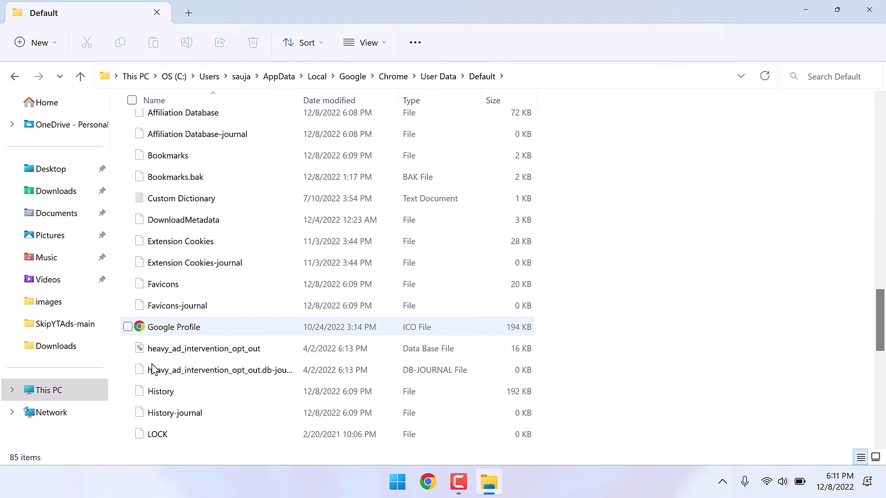
# In the History file's Properties, tick Read-only, apply, and confirm with OK
pyautogui.rightClick(159, 394)
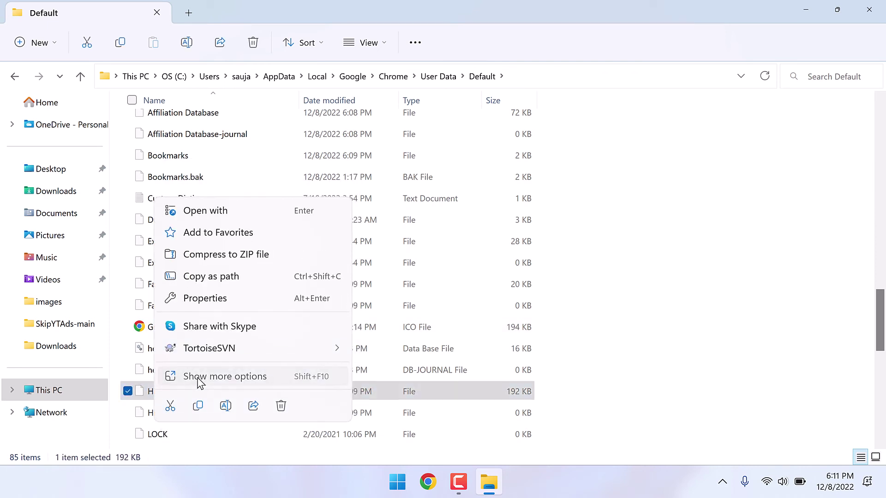
pyautogui.press('Escape')
pyautogui.keyDown('shift'); pyautogui.rightClick(198, 379); pyautogui.keyUp('shift')
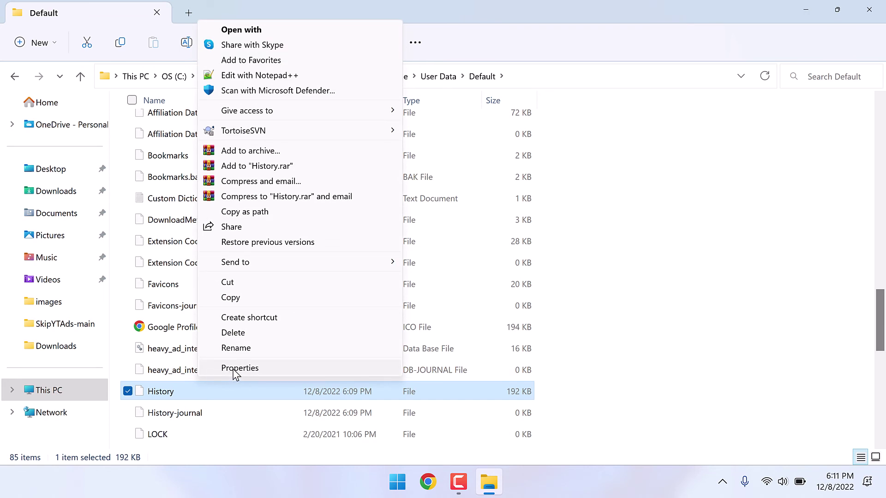
pyautogui.click(239, 369)
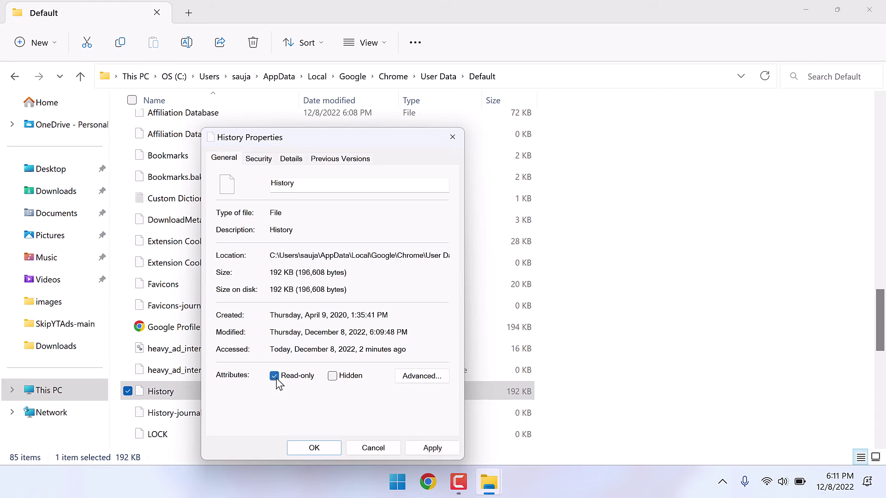
pyautogui.click(421, 452)
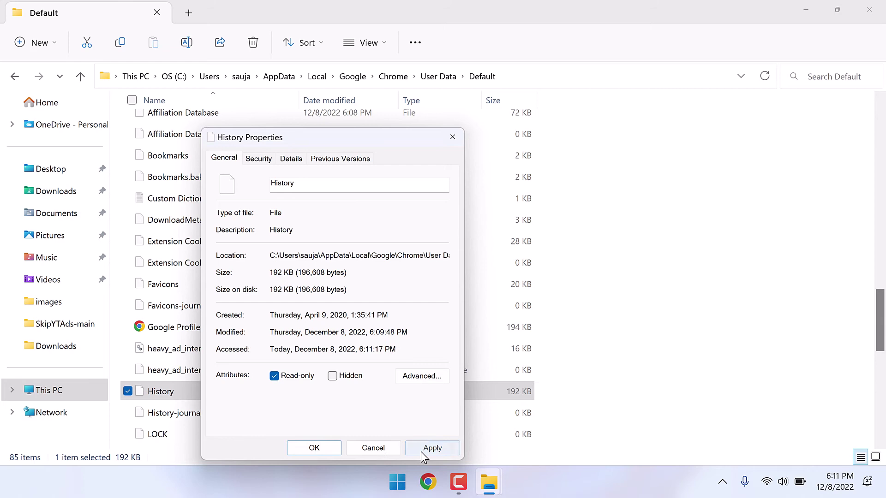
pyautogui.click(313, 448)
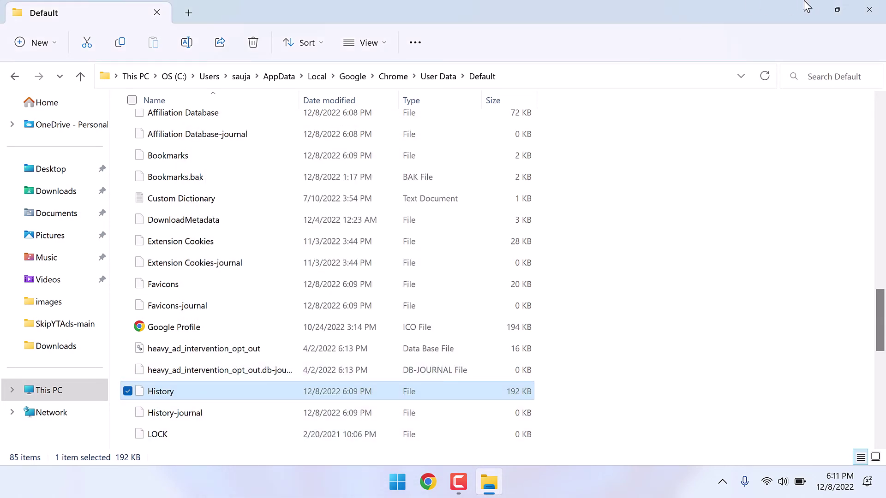
# Close File Explorer, revisit heyletslearnsomething.com and letslearnwordpress.com in two tabs, and decline the notification request
pyautogui.click(869, 9)
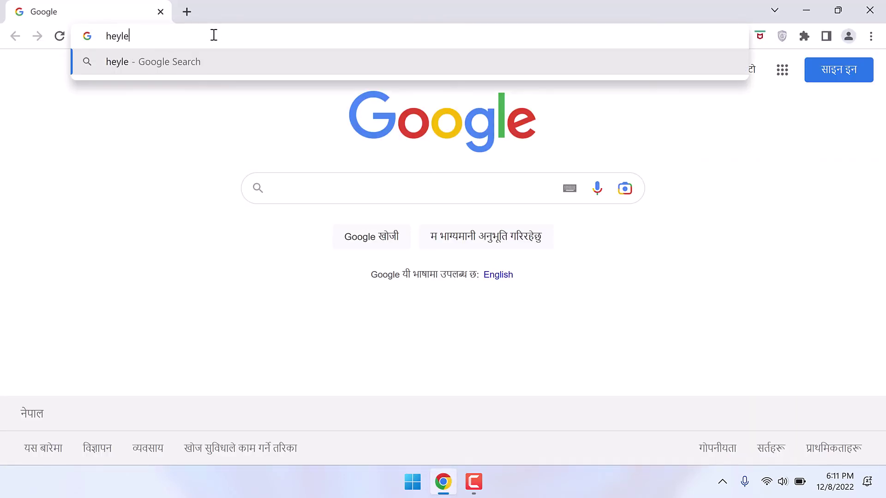
pyautogui.press('Return')
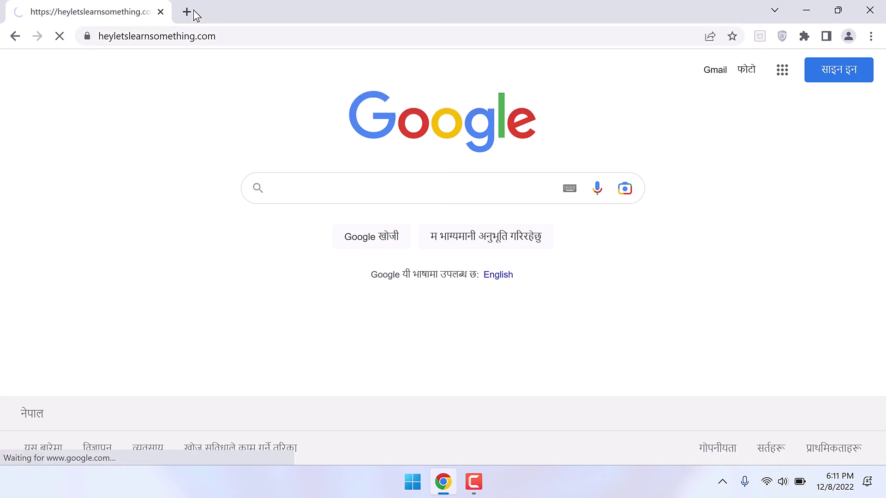
pyautogui.click(193, 9)
pyautogui.write('letslearnwordpress')
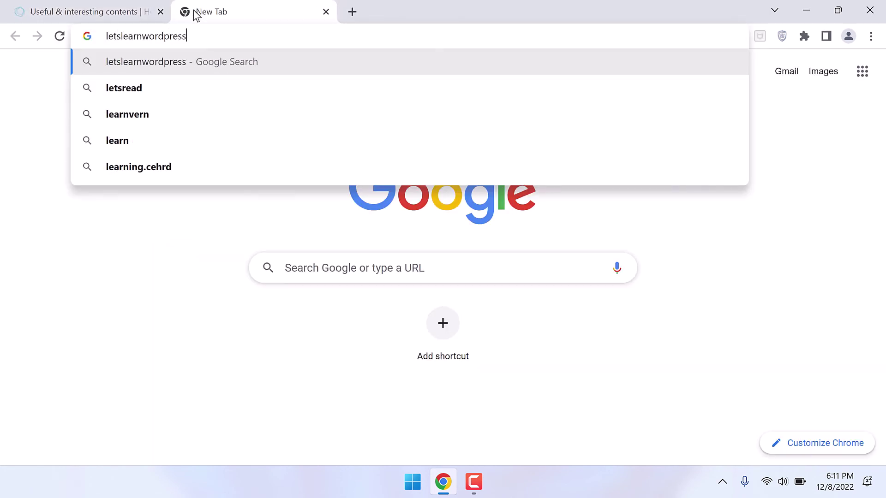
pyautogui.hotkey('ctrl', 'Return')
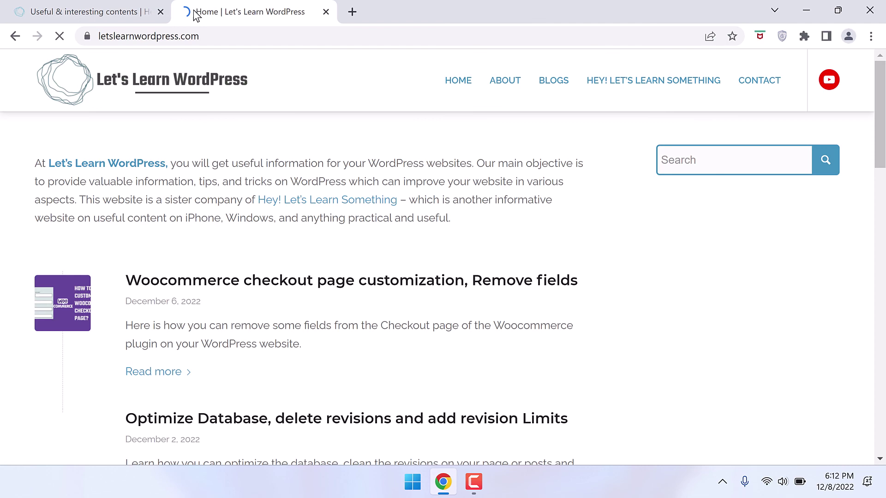
pyautogui.click(89, 7)
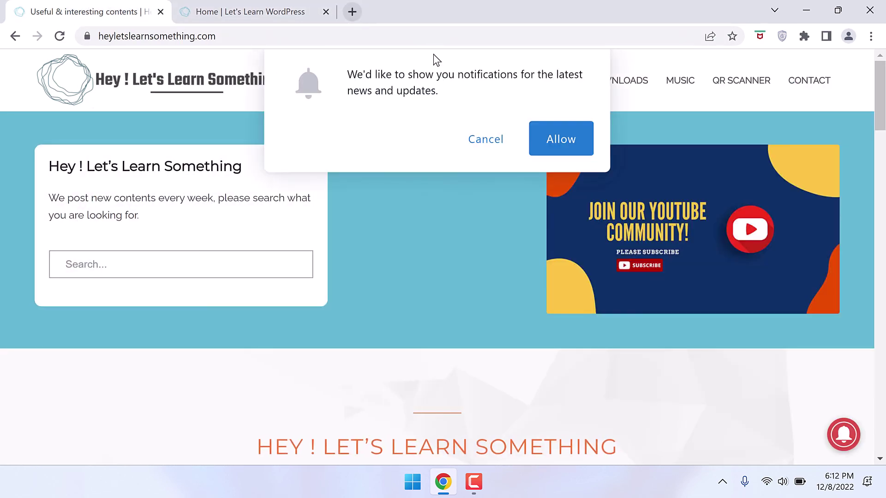
pyautogui.click(490, 142)
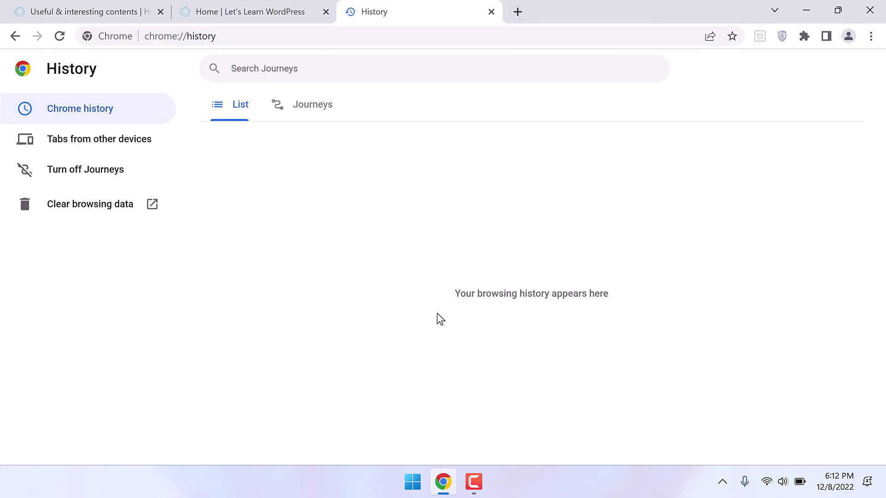
# Open a fourth tab and enter 'facebook' in the address bar
pyautogui.click(517, 12)
pyautogui.write('facebook')
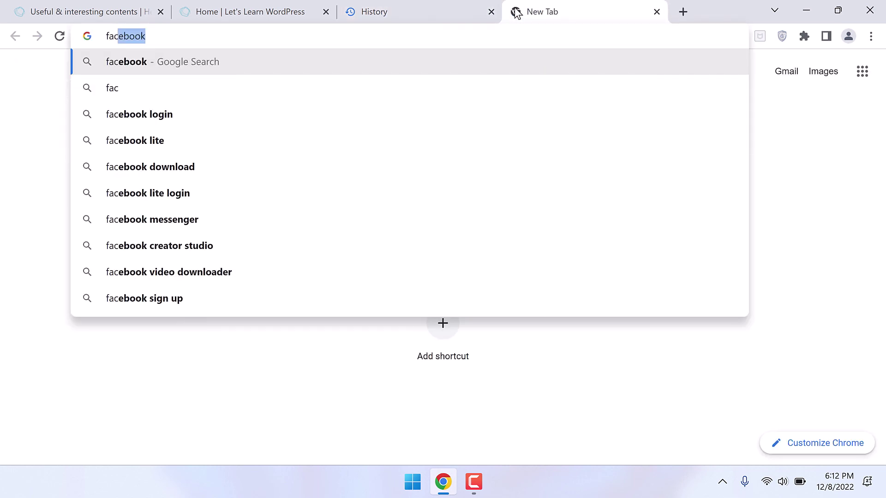